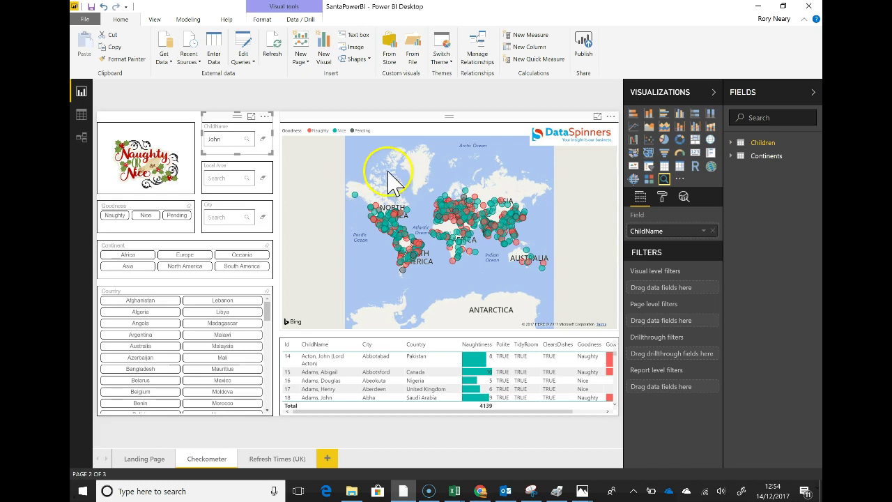
Apply the 'John' search in the ChildName slicer to filter the map, countries and table.
key("Return")
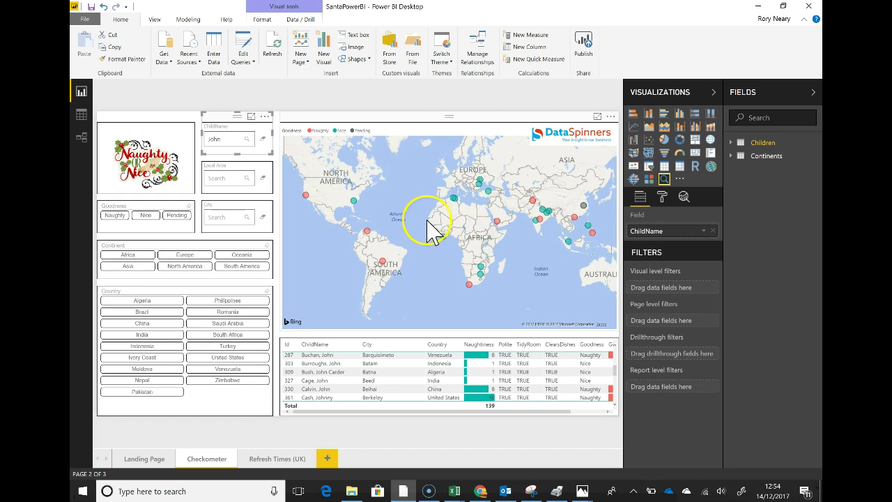
Rename the slicer's ChildName field in the Field well to 'Child Name'.
double_click(647, 232)
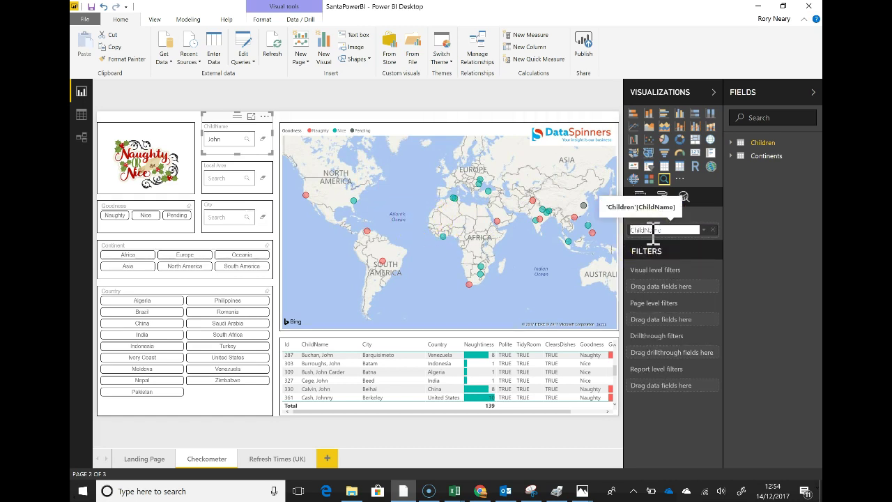
key("Return")
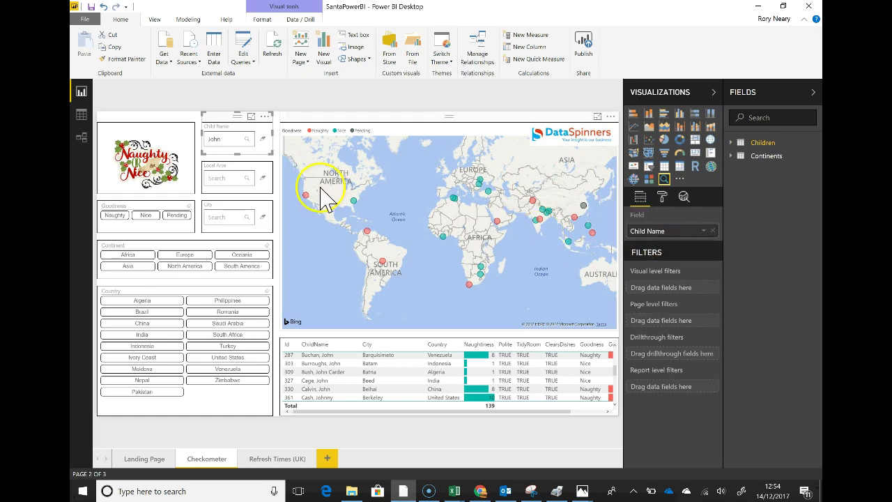
Clear and re-run the 'John' search in the Child Name slicer; visuals stay unfiltered.
left_click(247, 139)
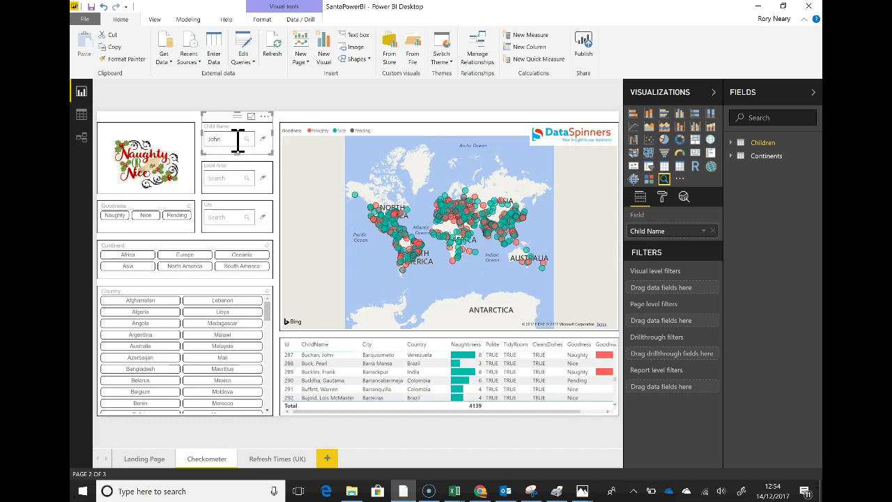
left_click(263, 139)
left_click(246, 139)
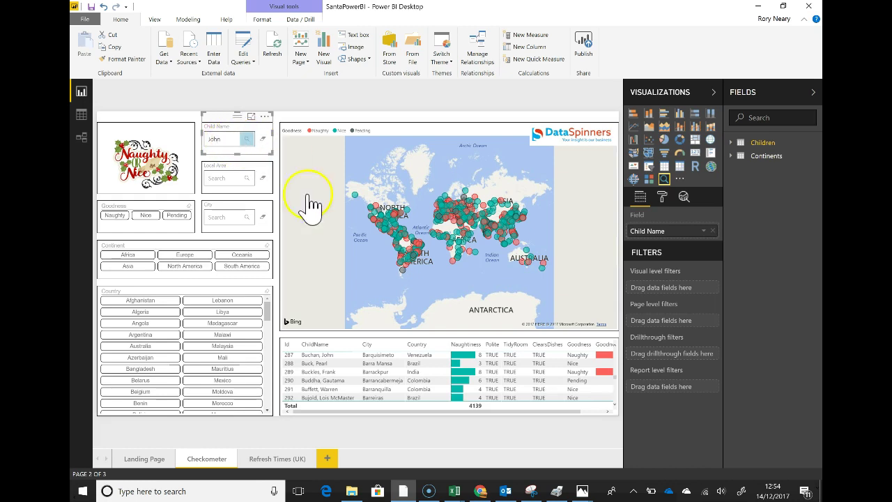